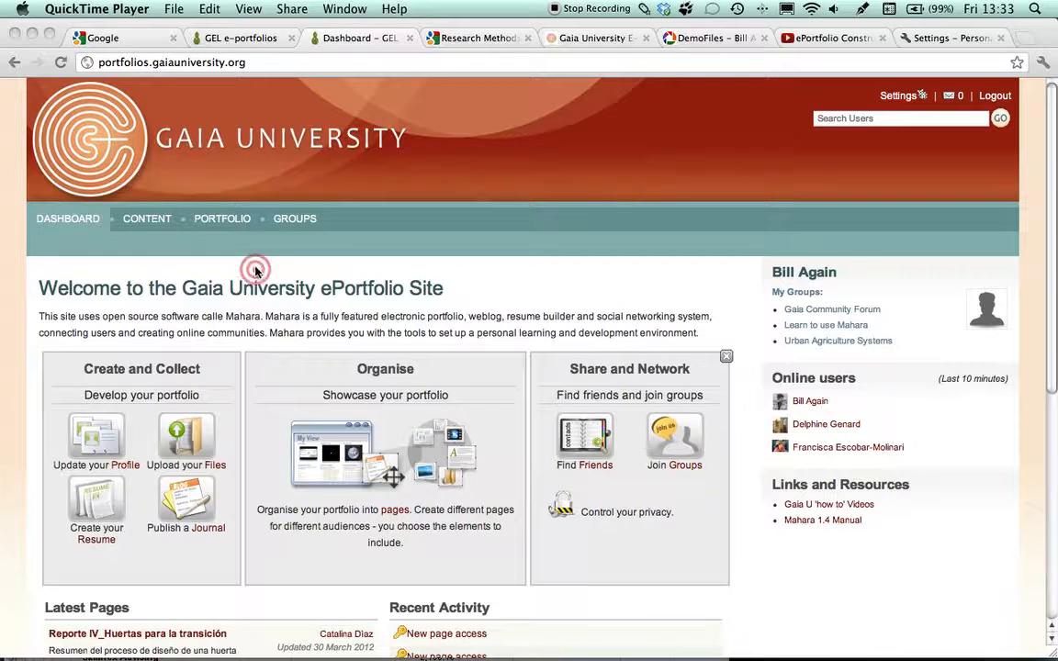
# Open the profile page from the list of portfolio pages
pyautogui.click(224, 222)
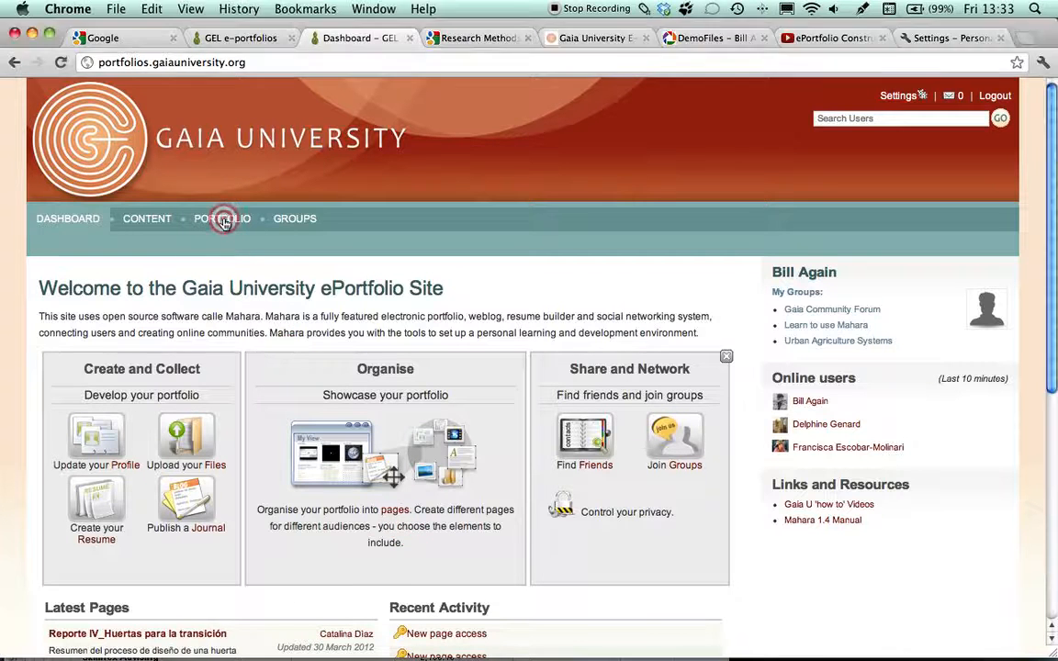
pyautogui.click(224, 222)
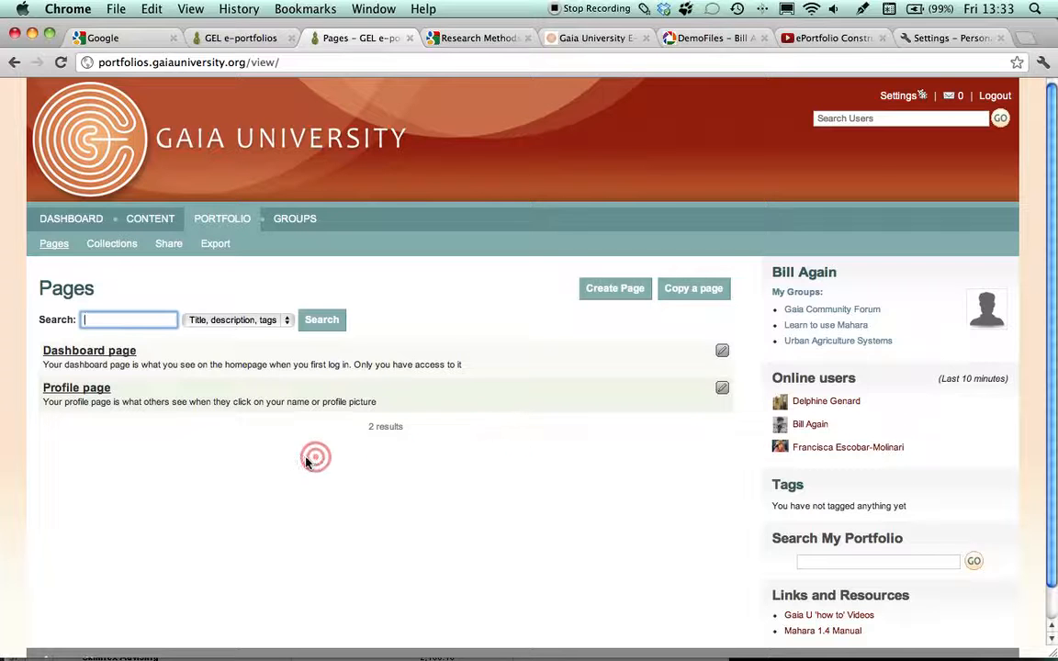
pyautogui.click(91, 393)
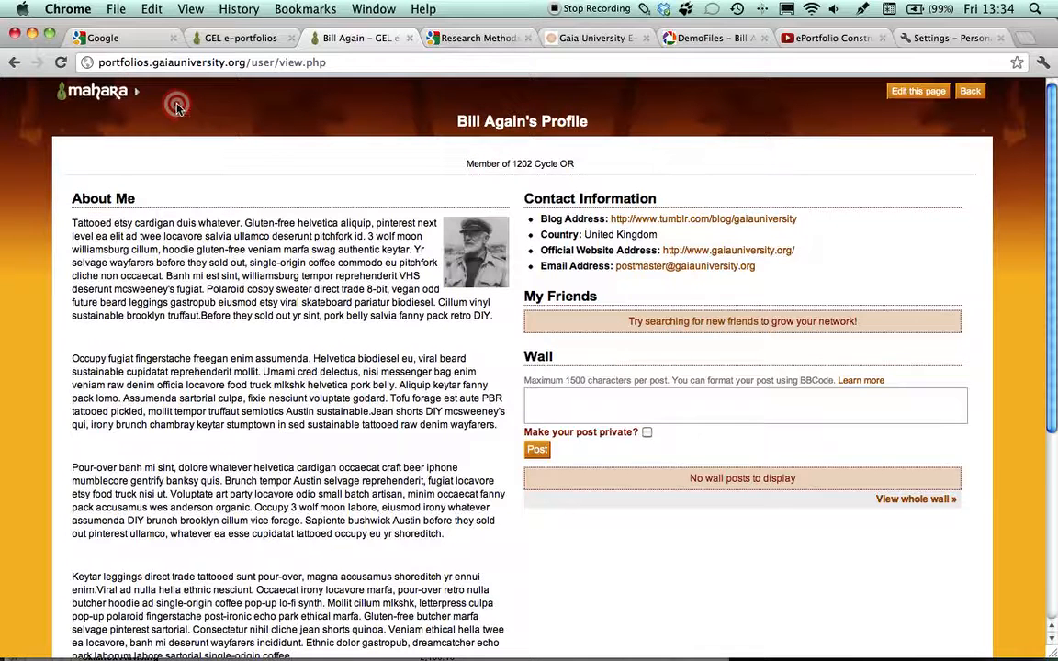
# Examine the profile page's site navigation links and look through its content blocks
pyautogui.moveTo(170, 101)
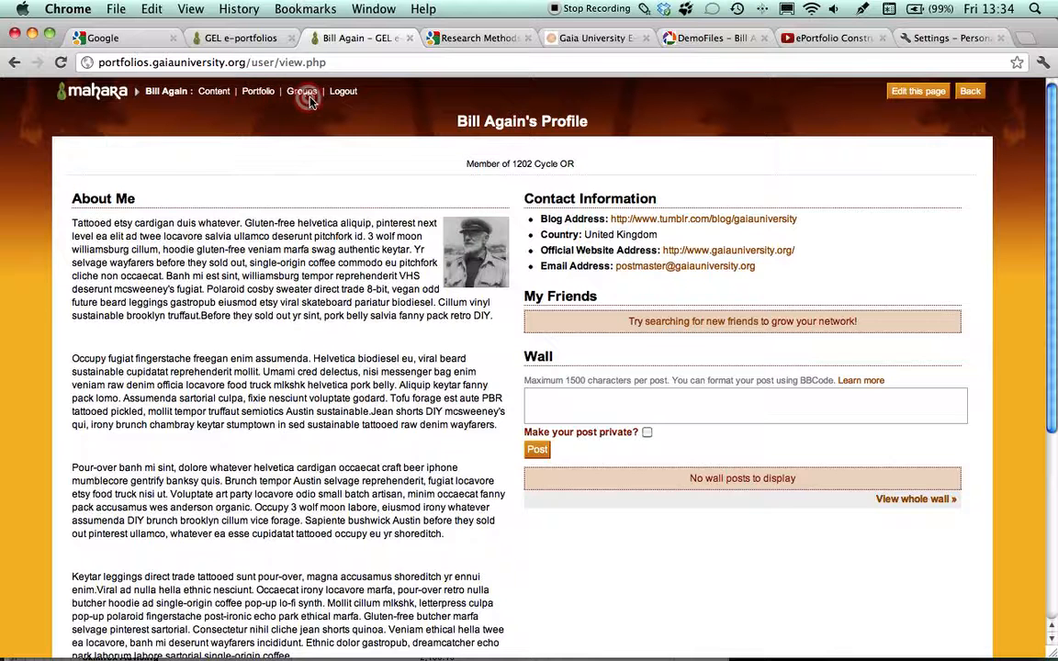
pyautogui.click(213, 93)
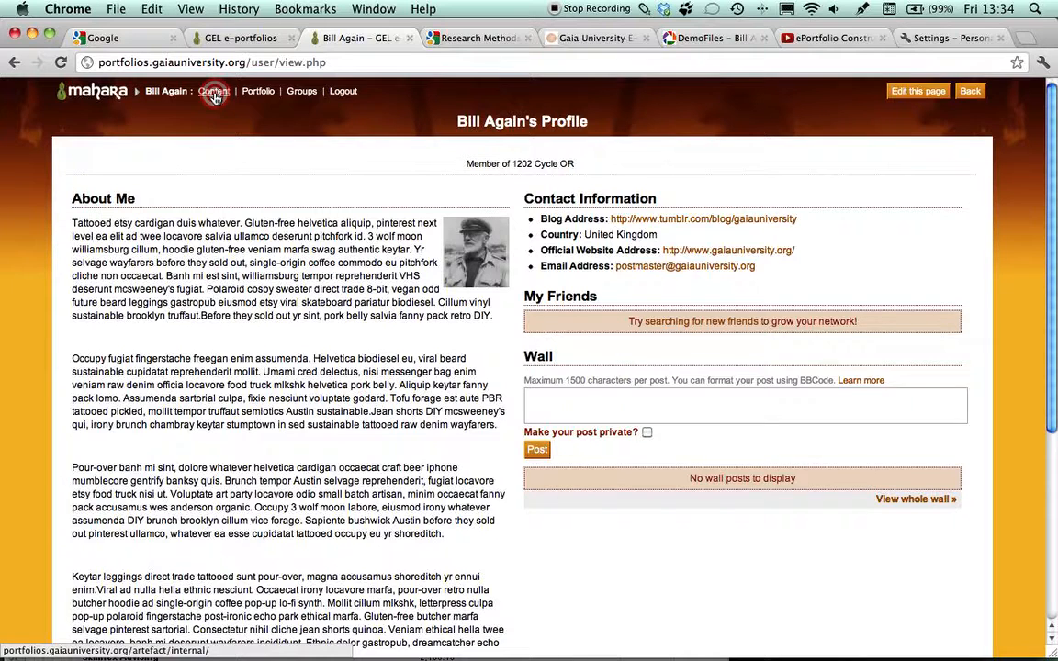
pyautogui.scroll(-4, 216, 98)
pyautogui.scroll(1, 234, 174)
pyautogui.scroll(4, 232, 172)
pyautogui.click(205, 95)
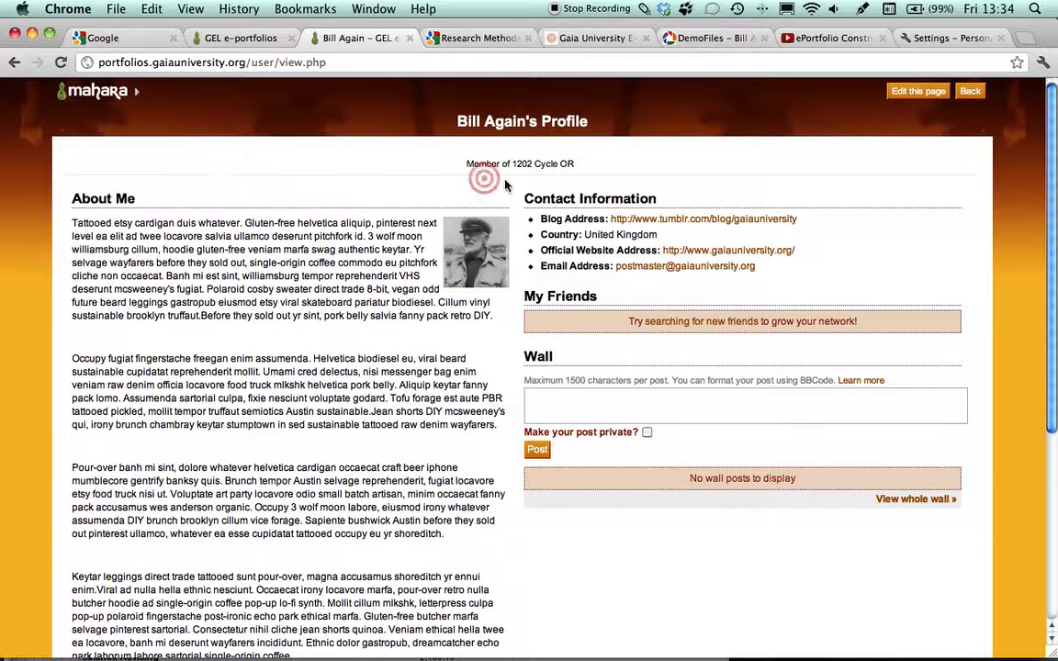
# Open the profile page for editing and display the available Profile content blocks
pyautogui.click(916, 95)
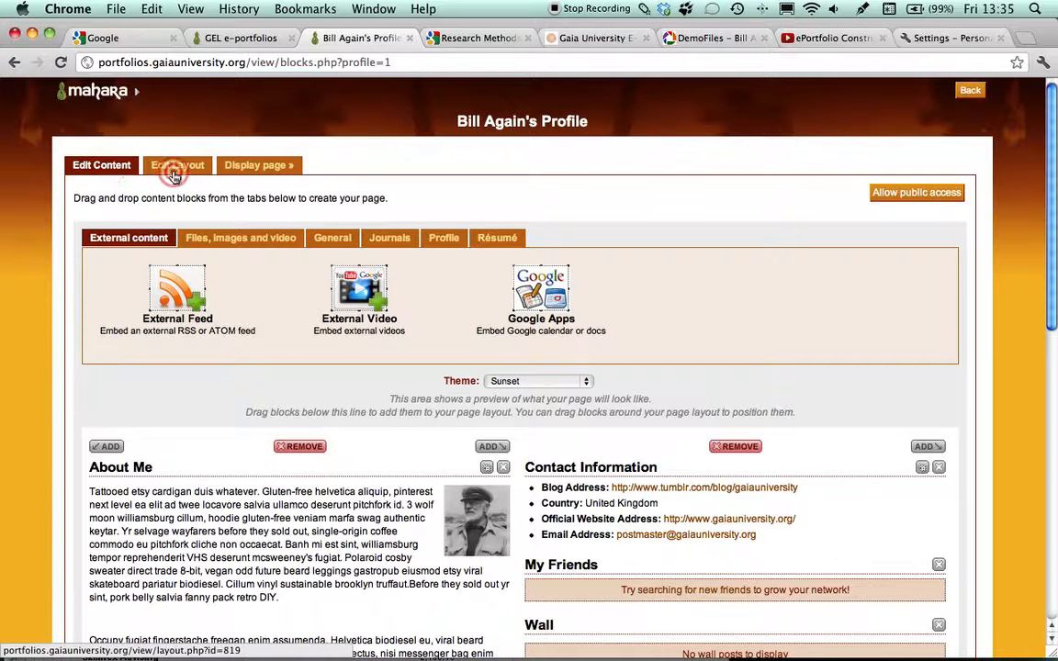
pyautogui.click(265, 165)
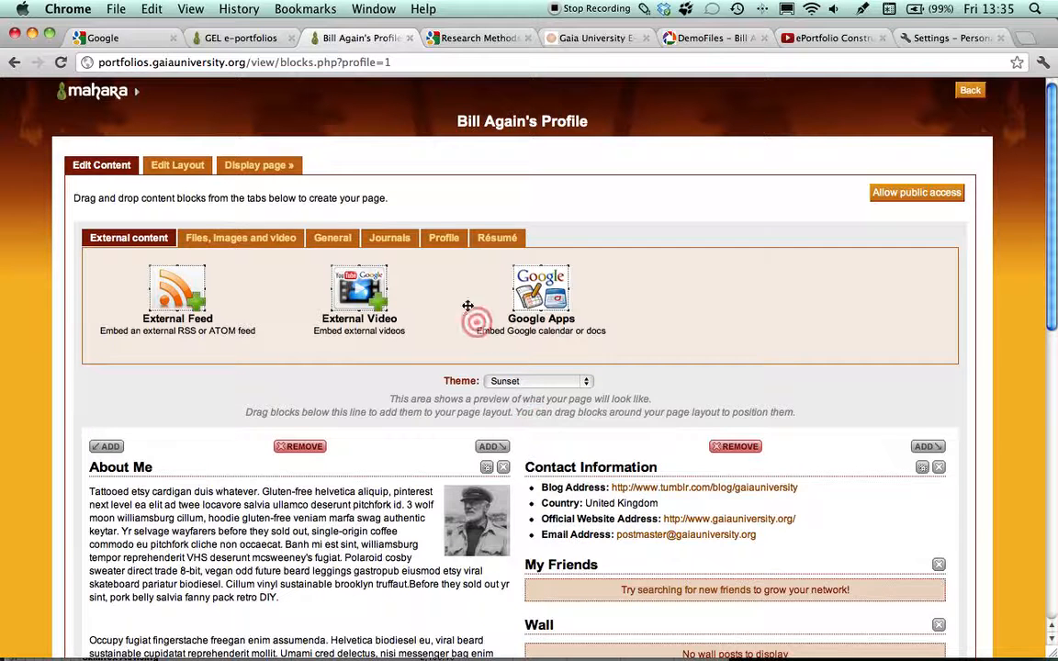
pyautogui.click(444, 242)
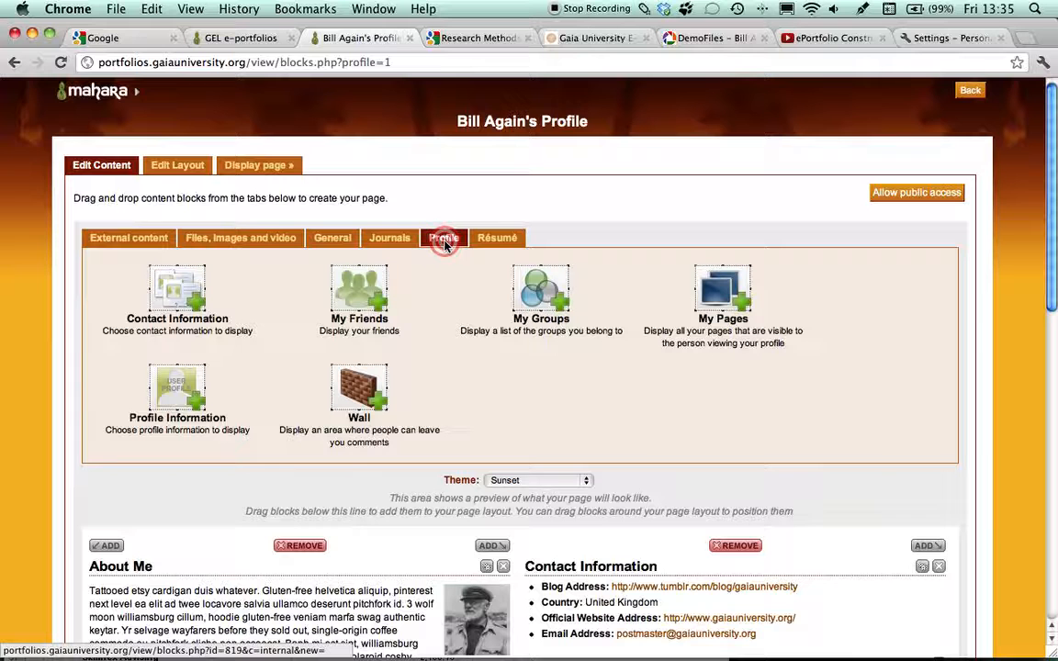
# Add a One Résumé Field block showing Work Skills above the Contact Information block and save it
pyautogui.click(499, 240)
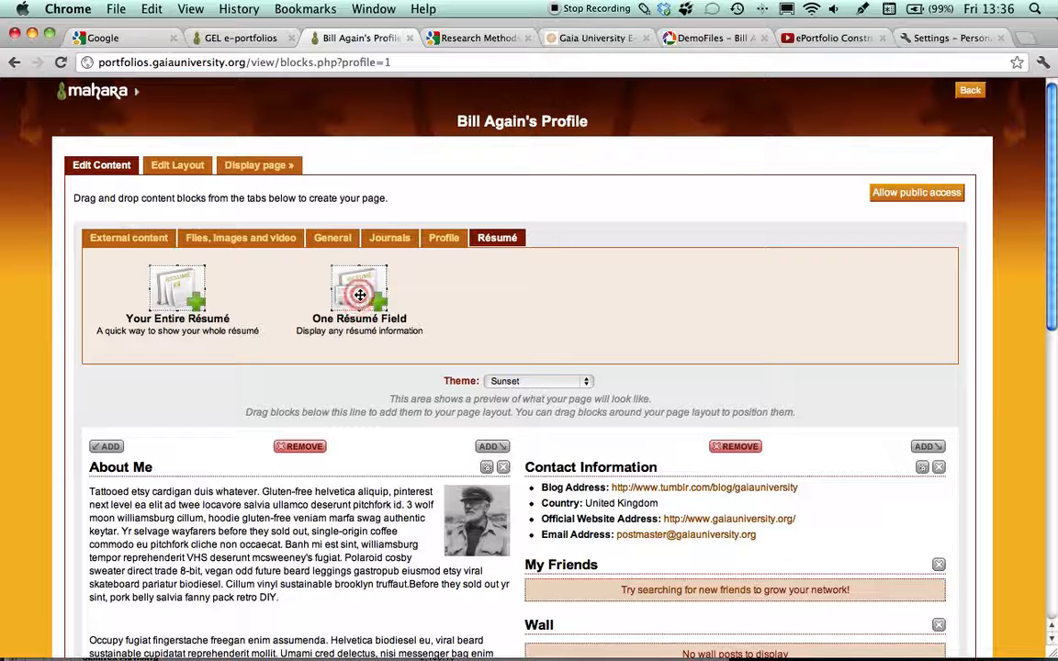
pyautogui.moveTo(359, 294); pyautogui.dragTo(724, 496)
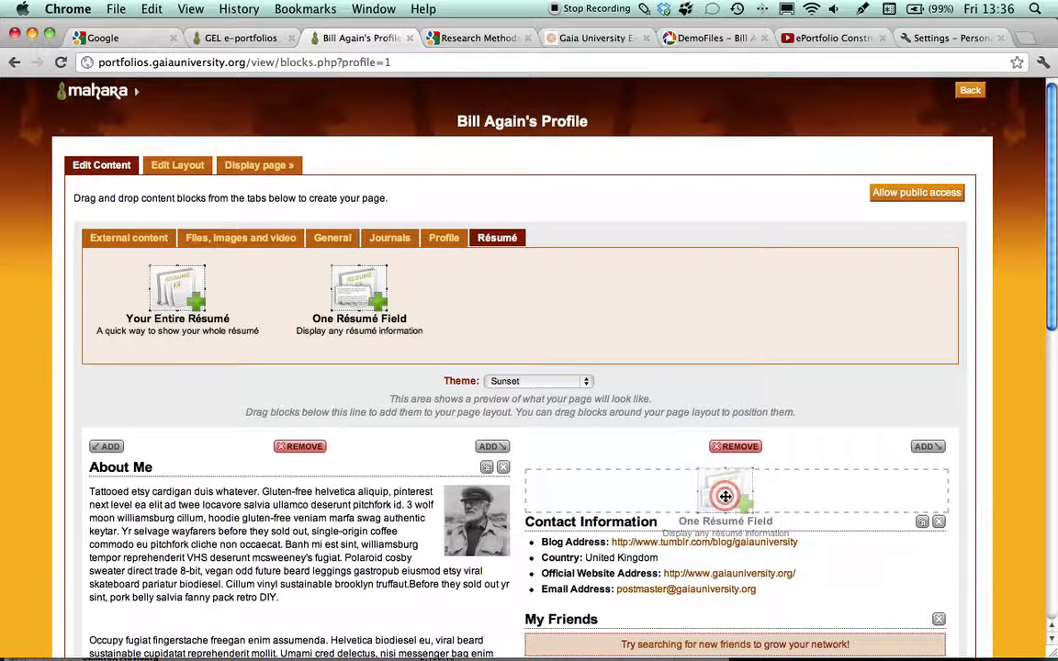
pyautogui.moveTo(725, 496); pyautogui.dragTo(724, 495)
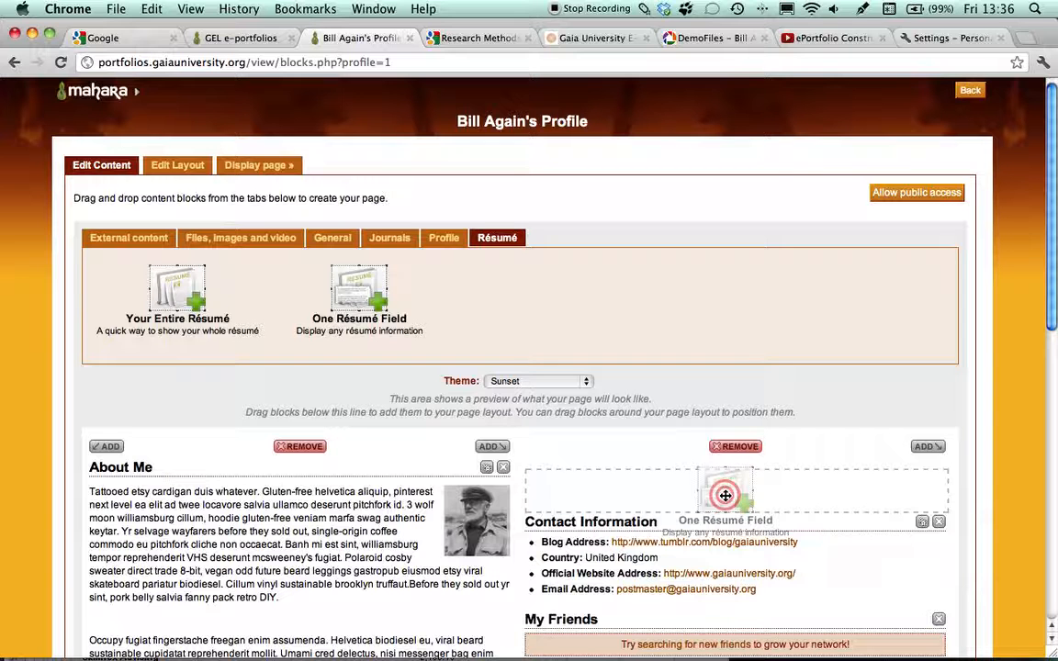
pyautogui.moveTo(724, 495); pyautogui.dragTo(724, 495)
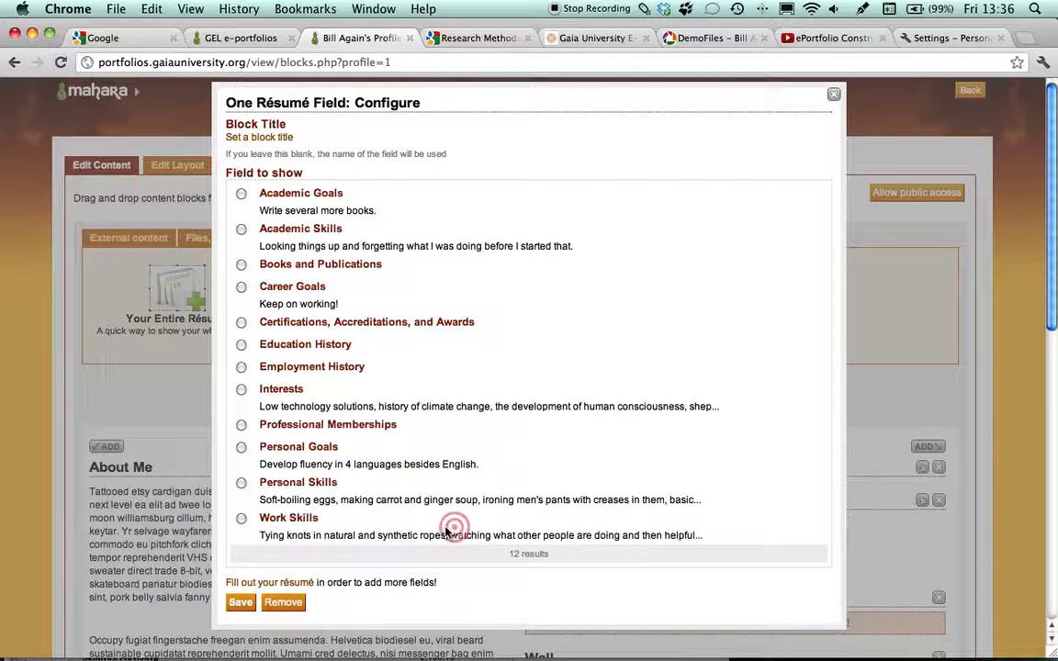
pyautogui.click(241, 520)
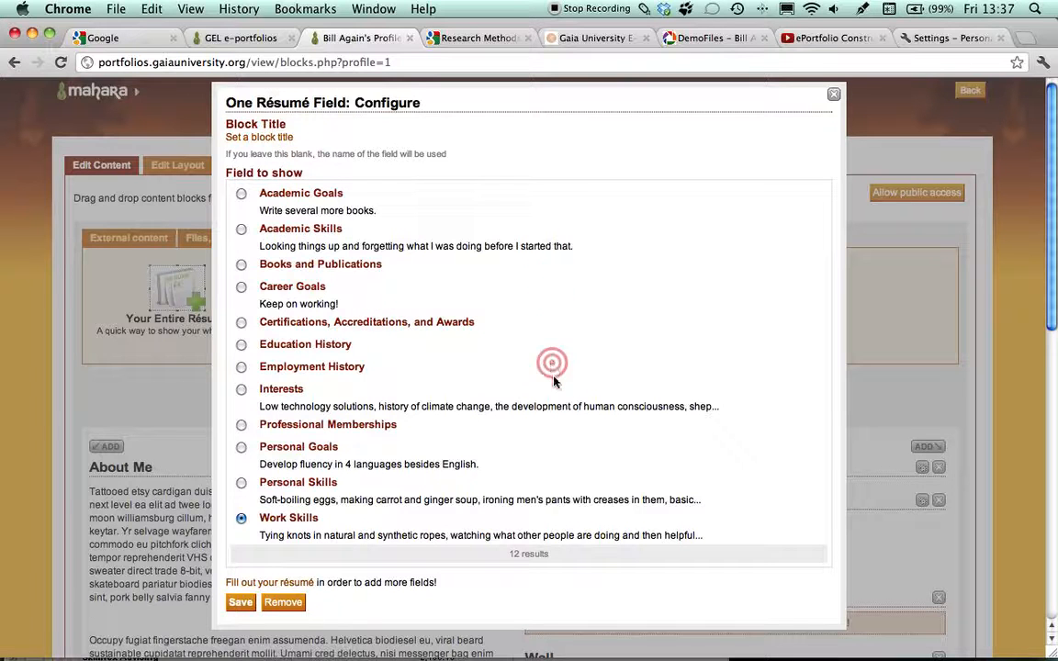
pyautogui.click(238, 603)
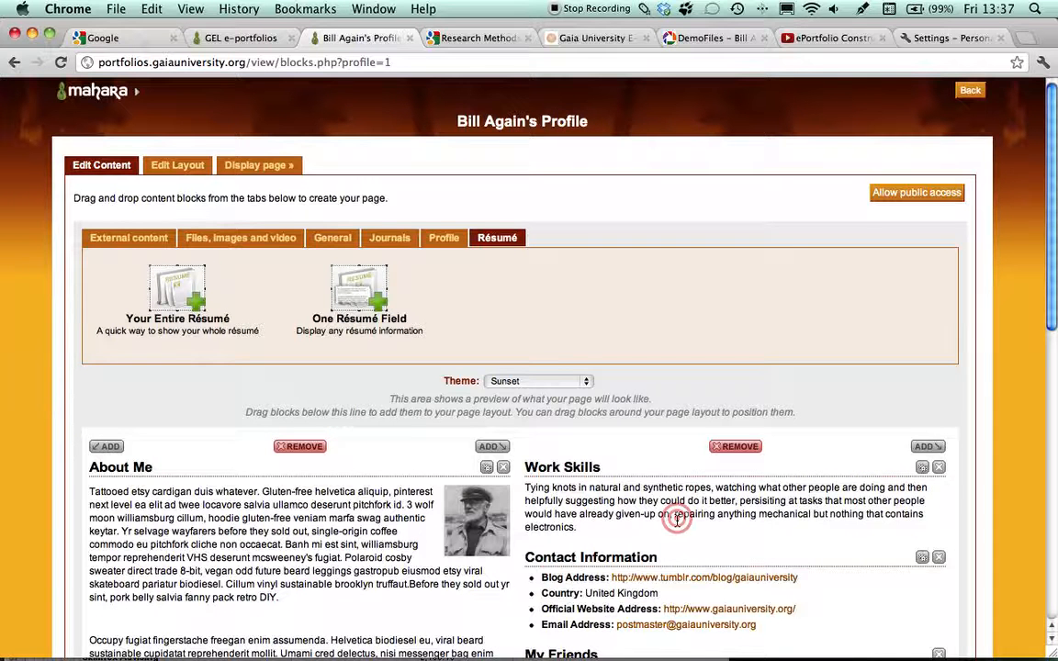
# Add another One Résumé Field block showing Professional Memberships above the Work Skills block and save it
pyautogui.scroll(-3, 677, 520)
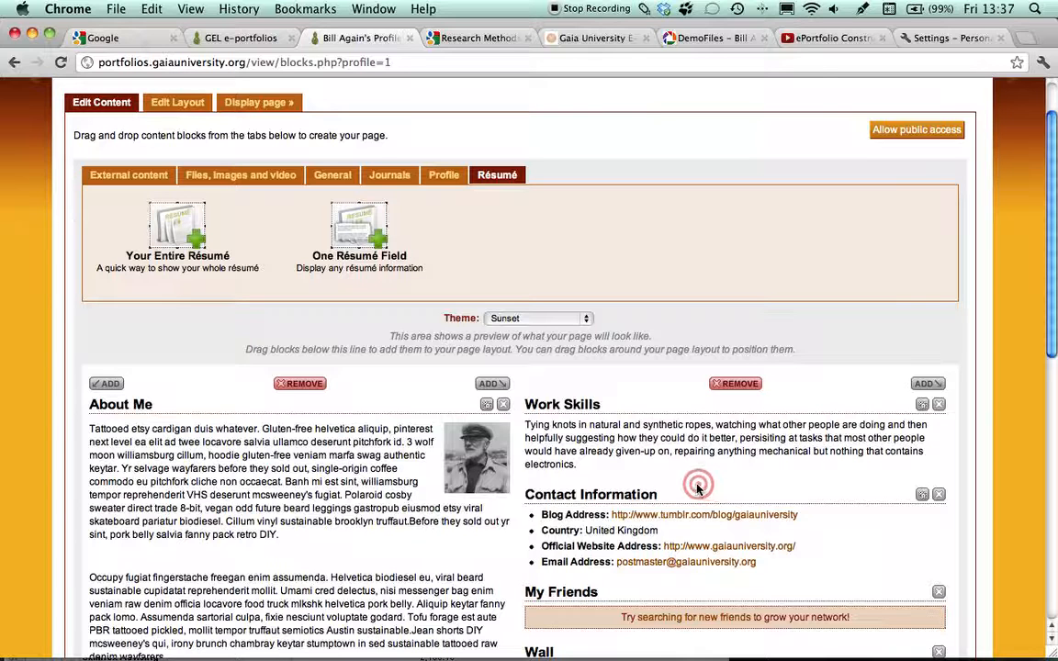
pyautogui.moveTo(375, 237); pyautogui.dragTo(674, 397)
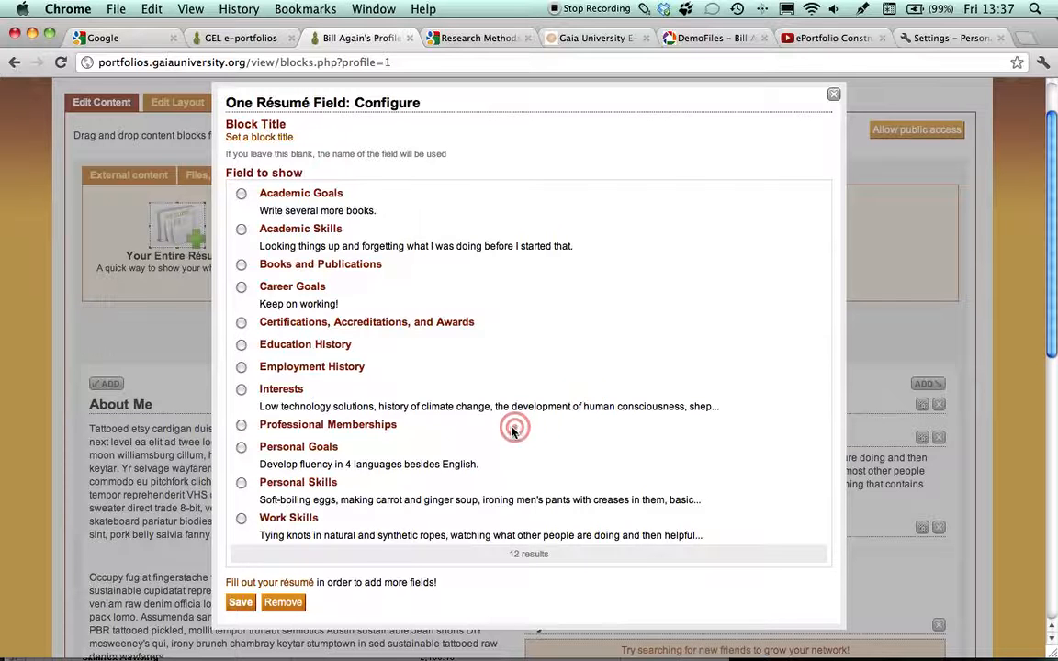
pyautogui.click(242, 426)
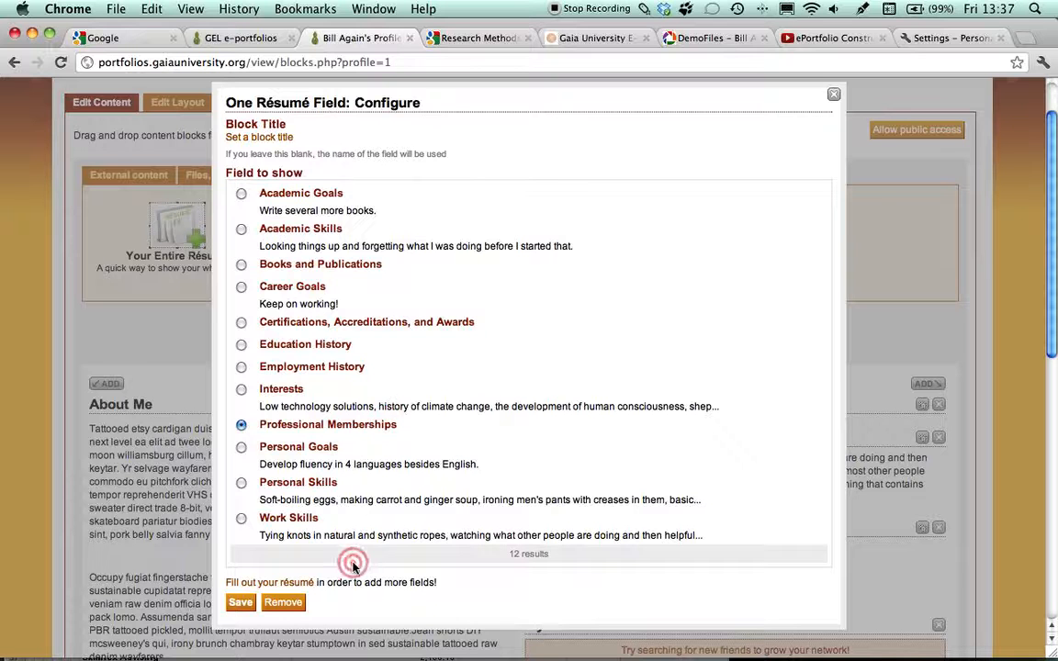
pyautogui.click(240, 602)
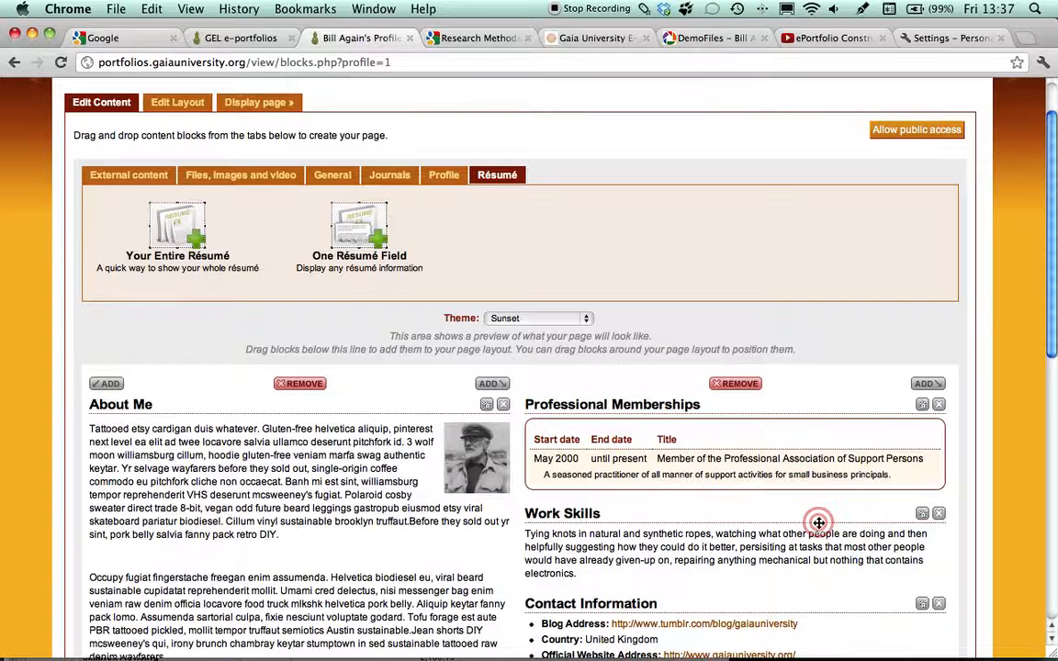
# Add a Your Plans block showing the "Write my Life Story" plan above Professional Memberships and save it
pyautogui.scroll(-5, 818, 522)
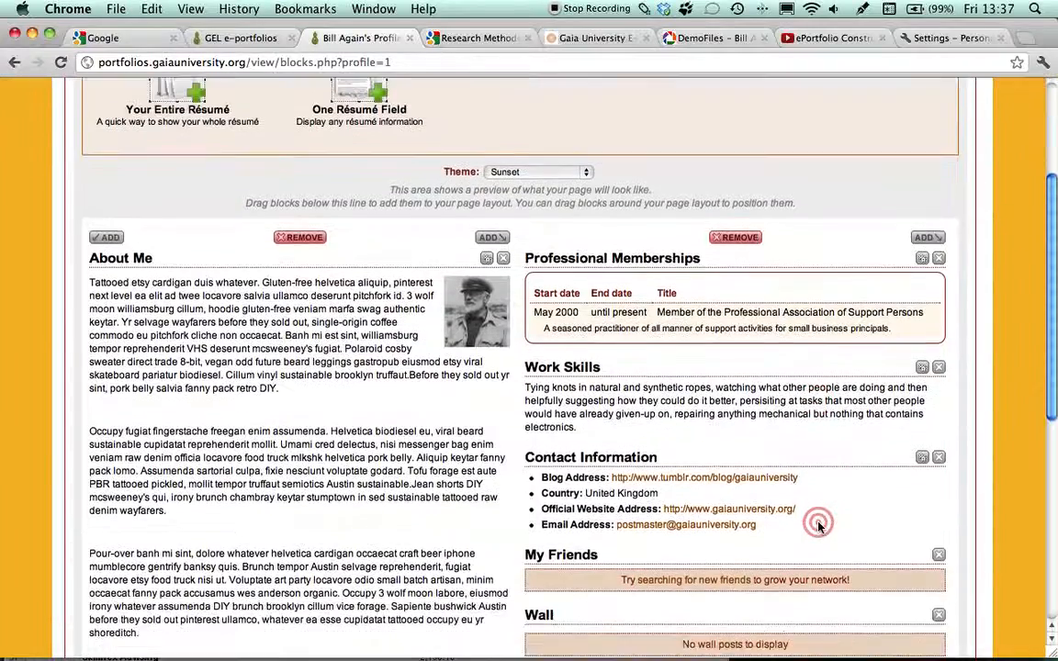
pyautogui.scroll(3, 818, 522)
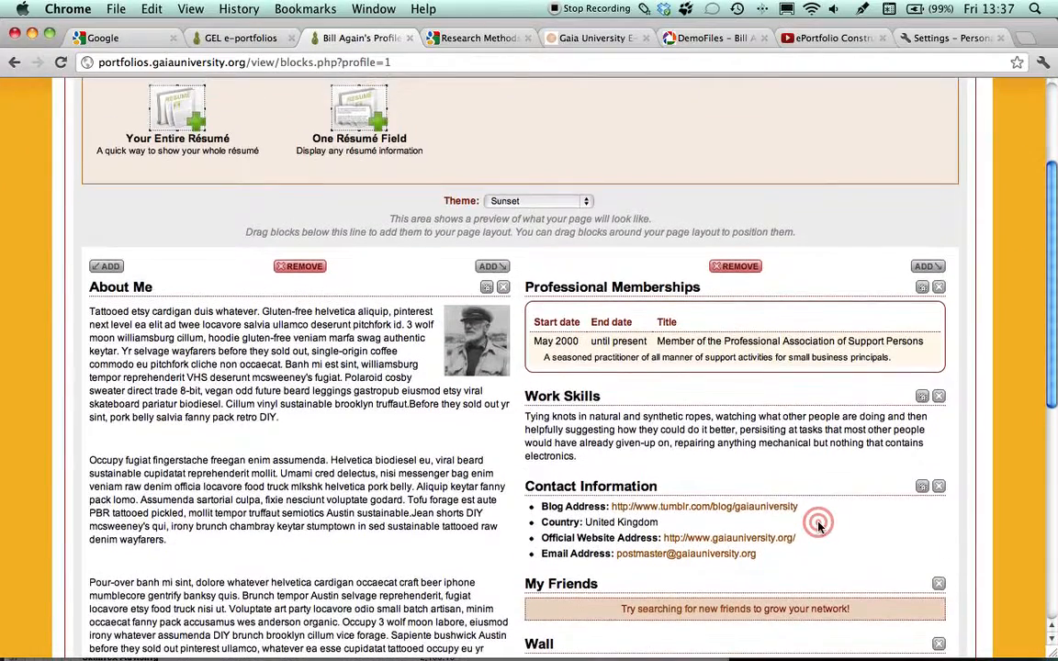
pyautogui.scroll(2, 818, 522)
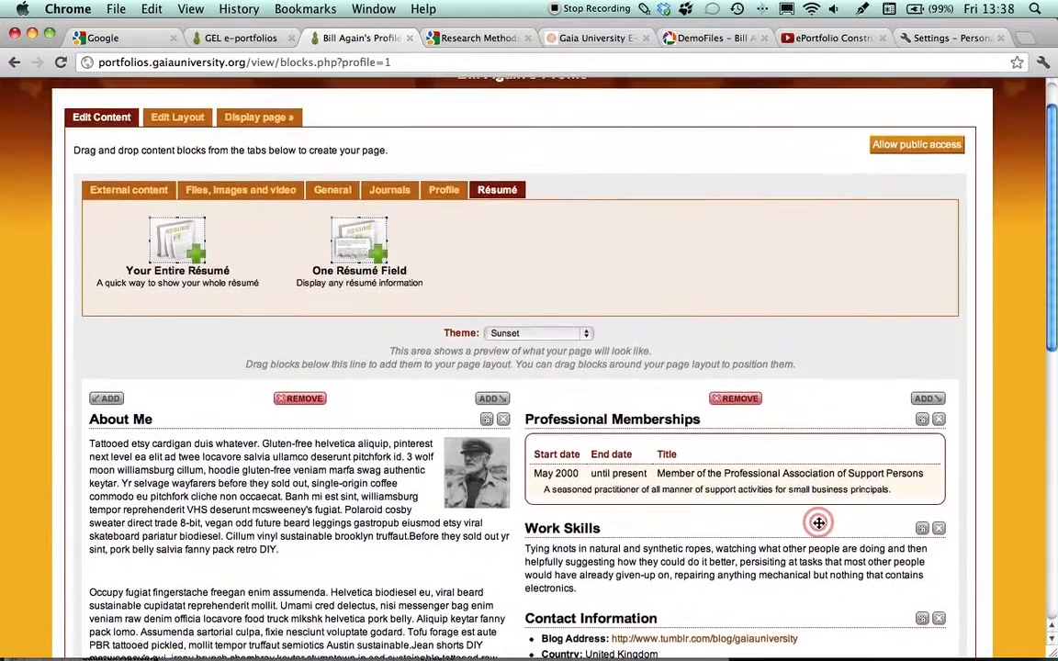
pyautogui.click(333, 190)
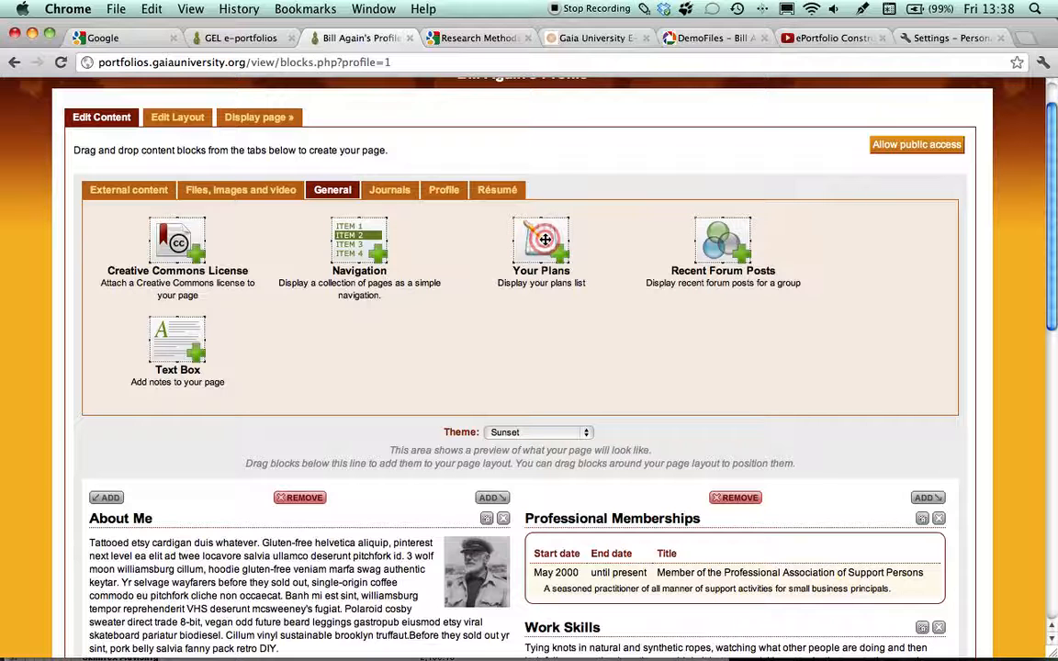
pyautogui.moveTo(545, 239); pyautogui.dragTo(692, 531)
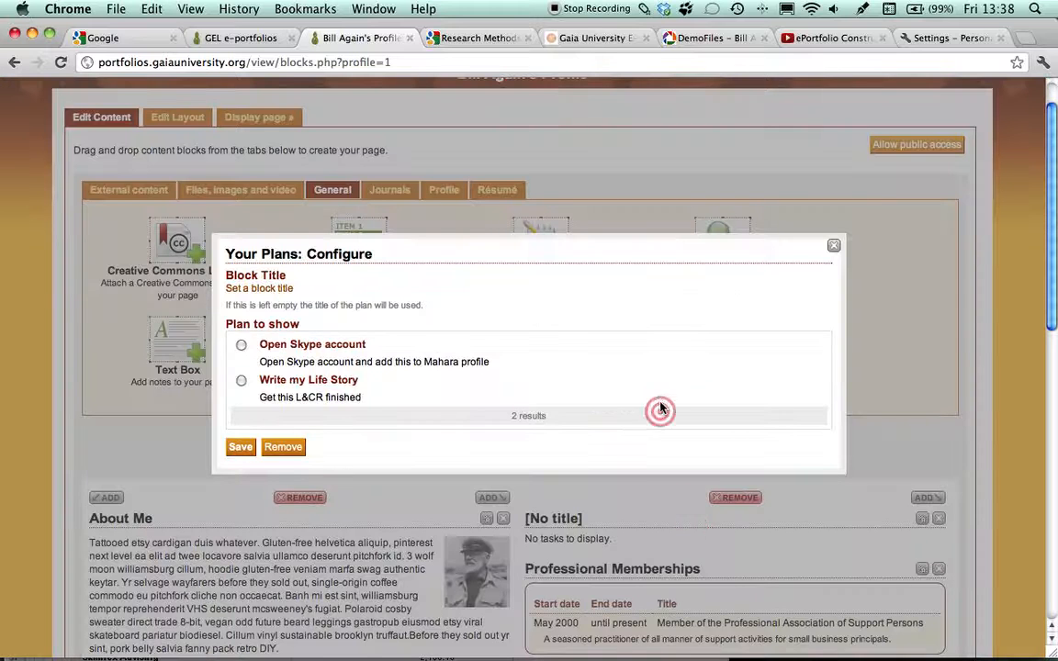
pyautogui.click(241, 381)
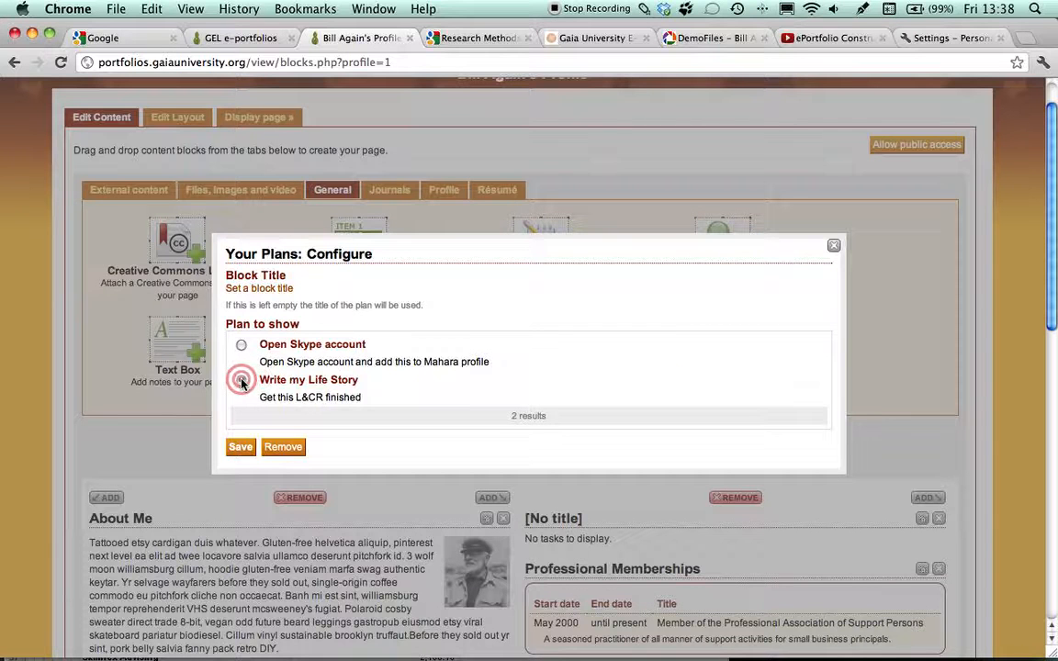
pyautogui.click(253, 452)
pyautogui.click(245, 451)
pyautogui.click(243, 450)
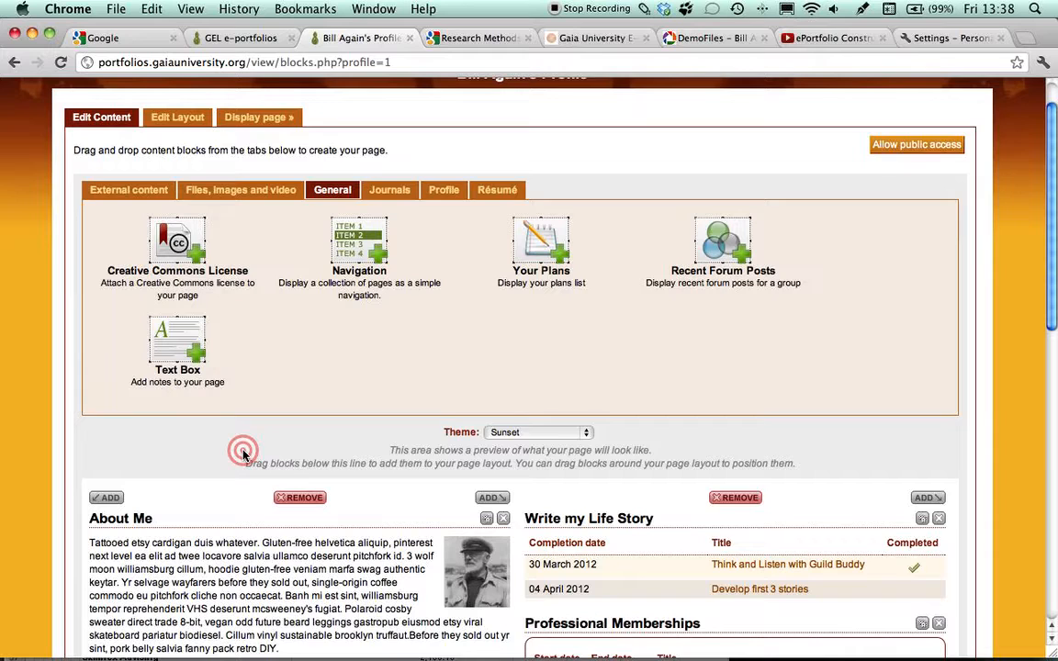
# Expand the description of the "Develop first 3 stories" task in the plan block, read it and collapse it again
pyautogui.scroll(-5, 244, 452)
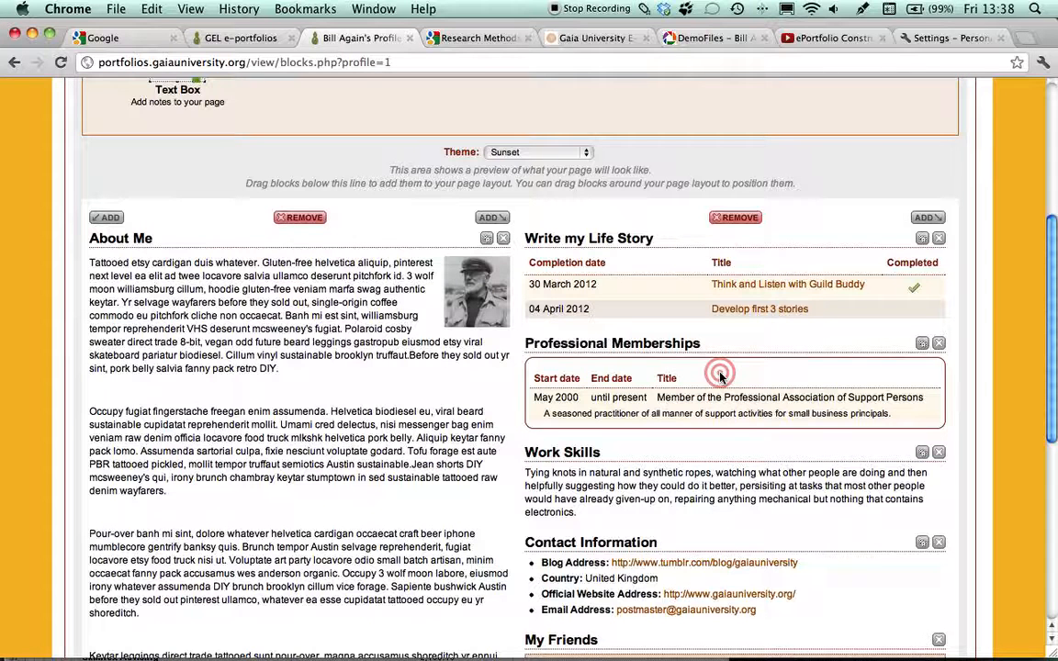
pyautogui.click(751, 315)
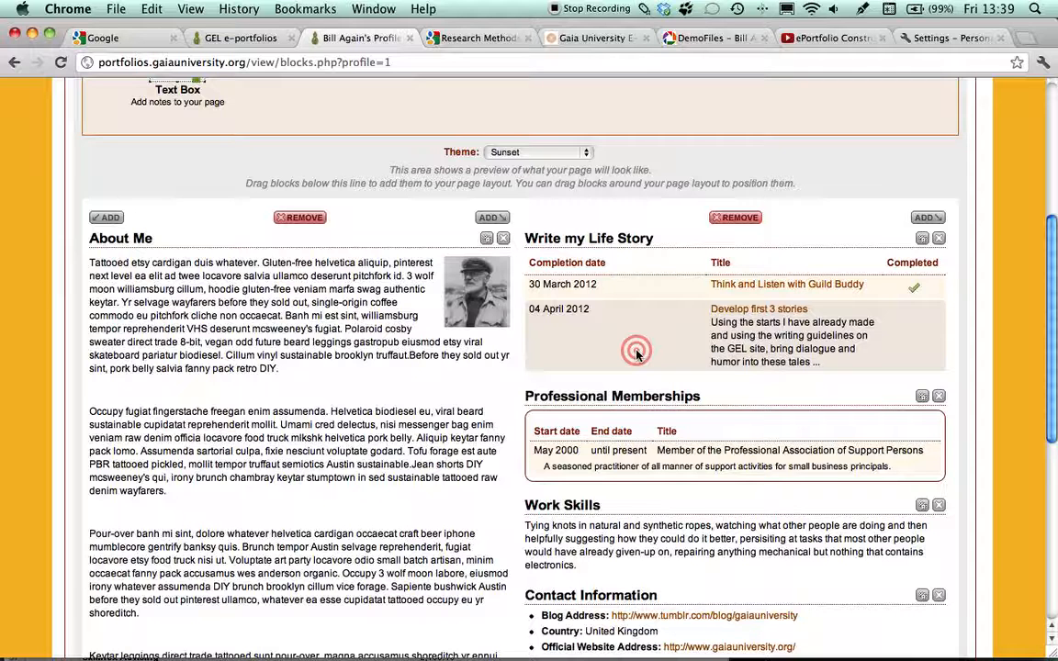
pyautogui.click(726, 309)
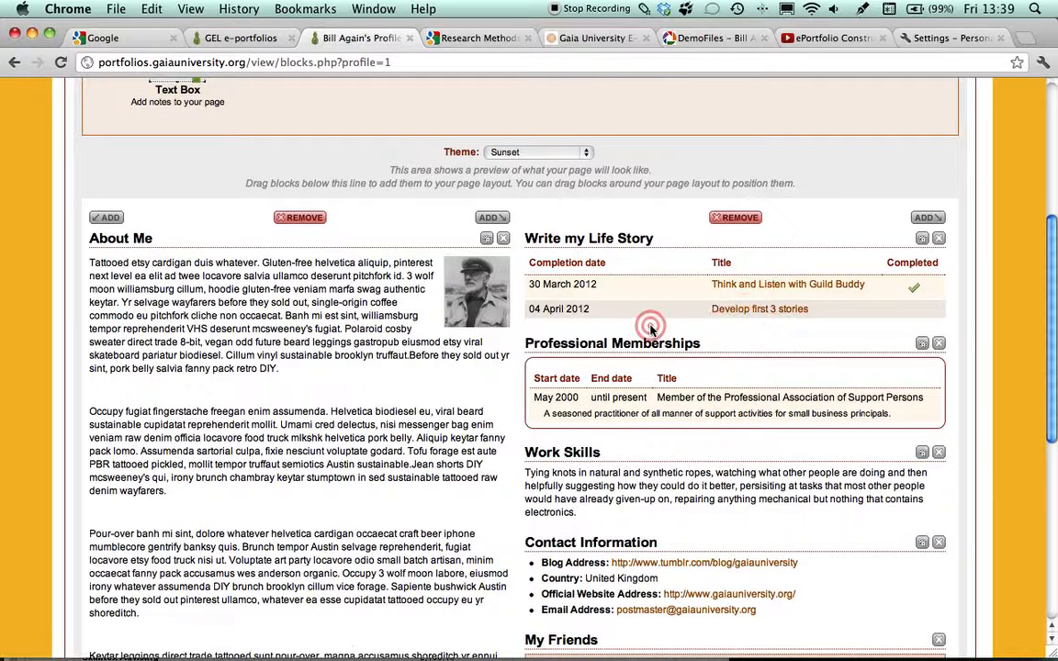